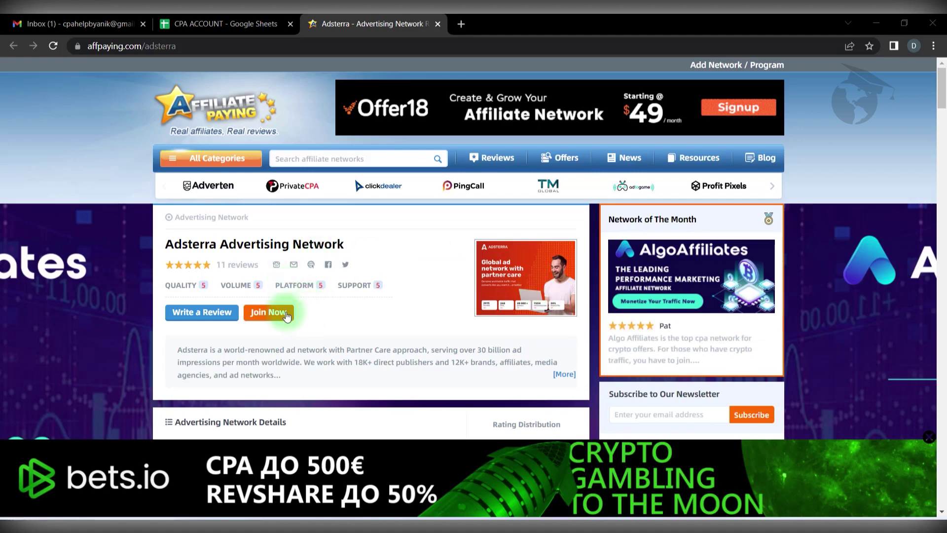
Go from the review page to adsterra.com and choose GET STARTED as a Publisher.
{"action": "left_click", "coordinate": [267, 313]}
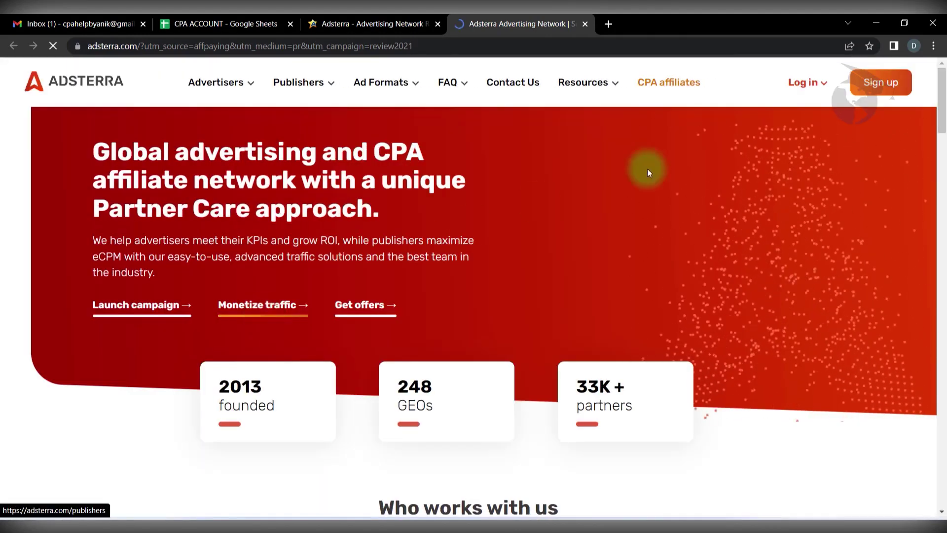
{"action": "left_click", "coordinate": [888, 92]}
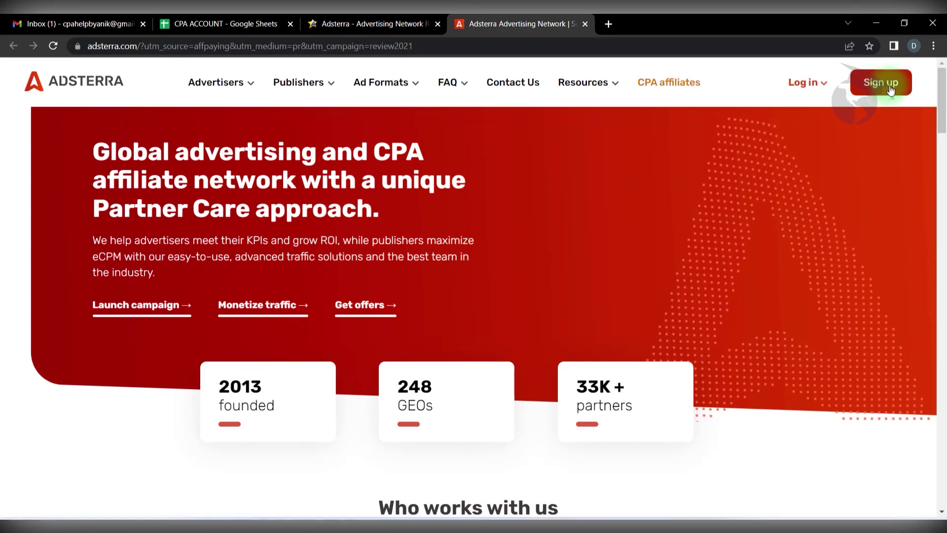
{"action": "left_click", "coordinate": [871, 95]}
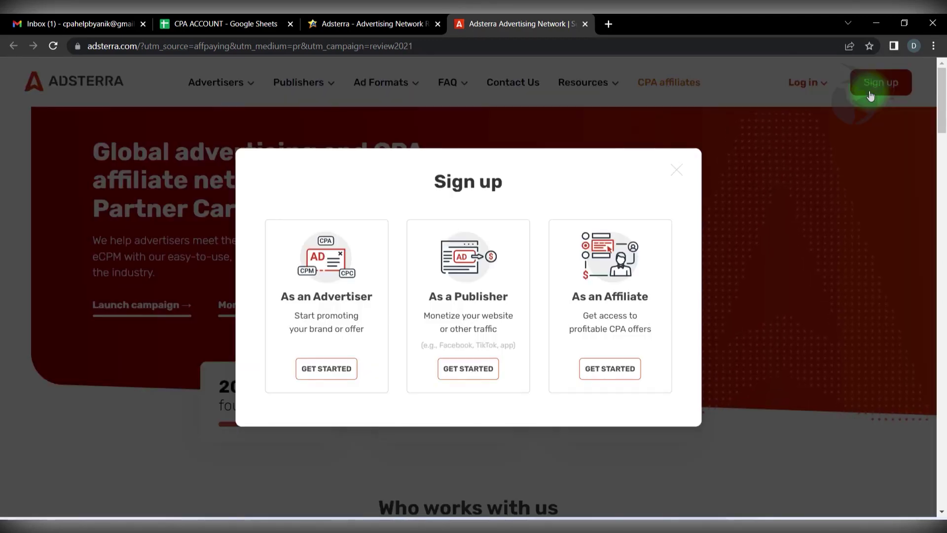
{"action": "left_click_drag", "start_coordinate": [871, 95], "coordinate": [440, 296]}
{"action": "left_click", "coordinate": [814, 247]}
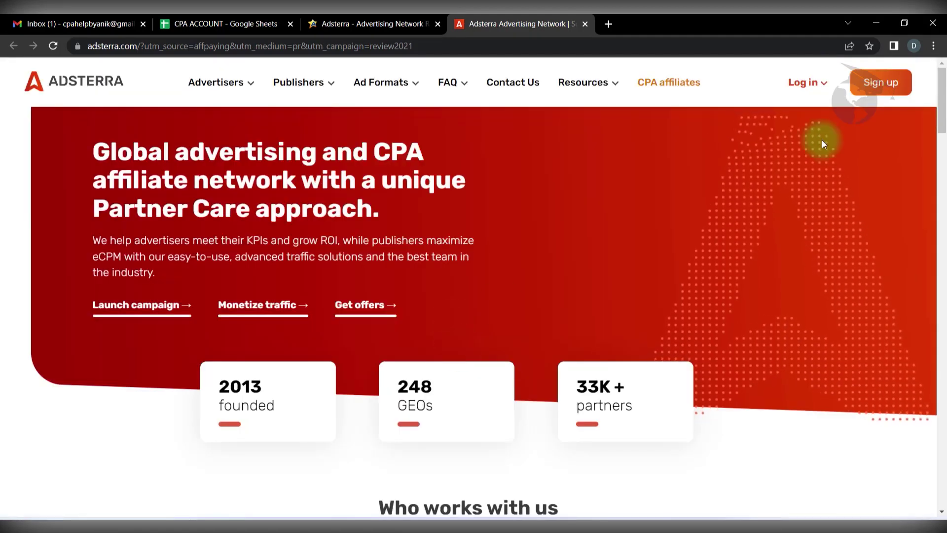
{"action": "left_click", "coordinate": [867, 84]}
{"action": "left_click", "coordinate": [474, 373]}
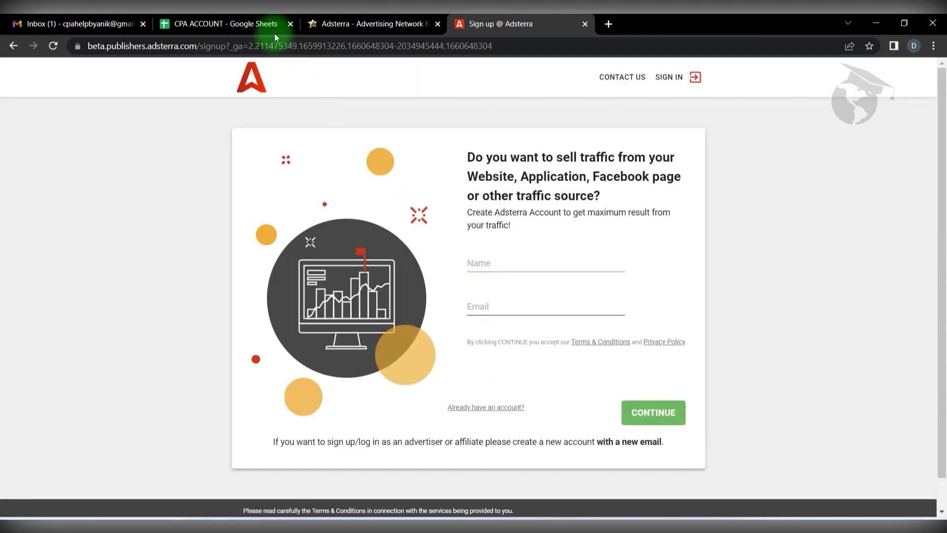
Copy the name from cell B9 of the CPA ACCOUNT sheet into the Name field.
{"action": "left_click", "coordinate": [252, 23]}
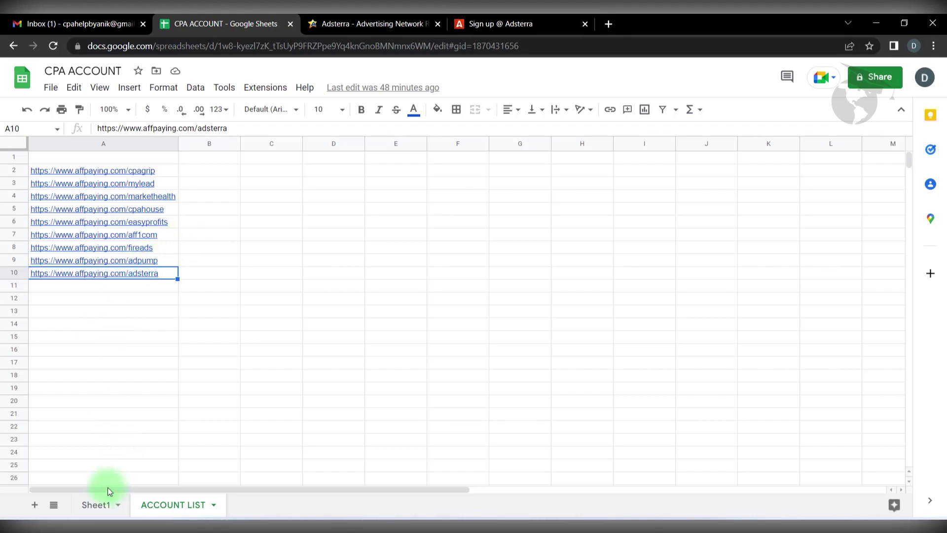
{"action": "left_click", "coordinate": [95, 504]}
{"action": "left_click", "coordinate": [153, 256]}
{"action": "left_click", "coordinate": [155, 261]}
{"action": "key", "text": "ctrl+c"}
{"action": "left_click", "coordinate": [498, 23]}
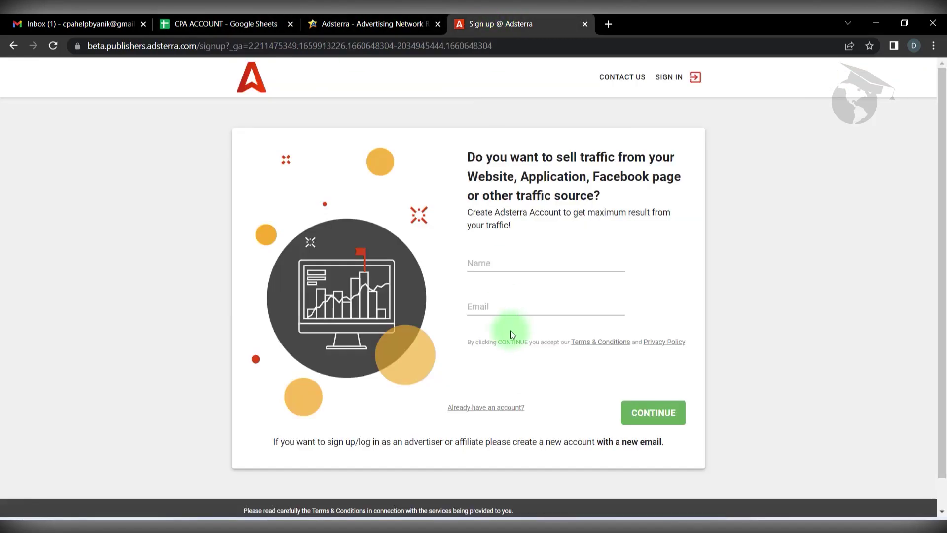
{"action": "left_click", "coordinate": [519, 265]}
{"action": "key", "text": "ctrl+v"}
Paste the e-mail address from cell B2 into the Email field and continue.
{"action": "left_click", "coordinate": [370, 23]}
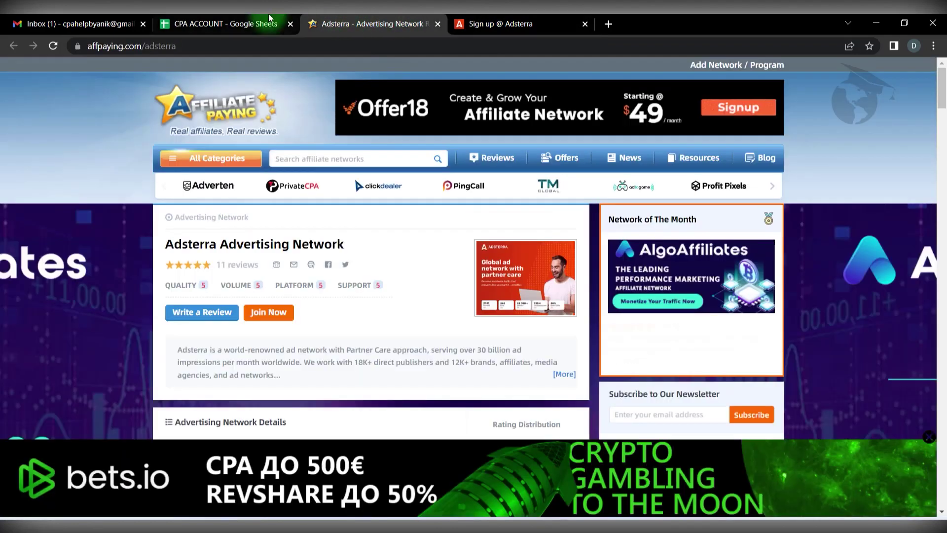
{"action": "left_click", "coordinate": [269, 19]}
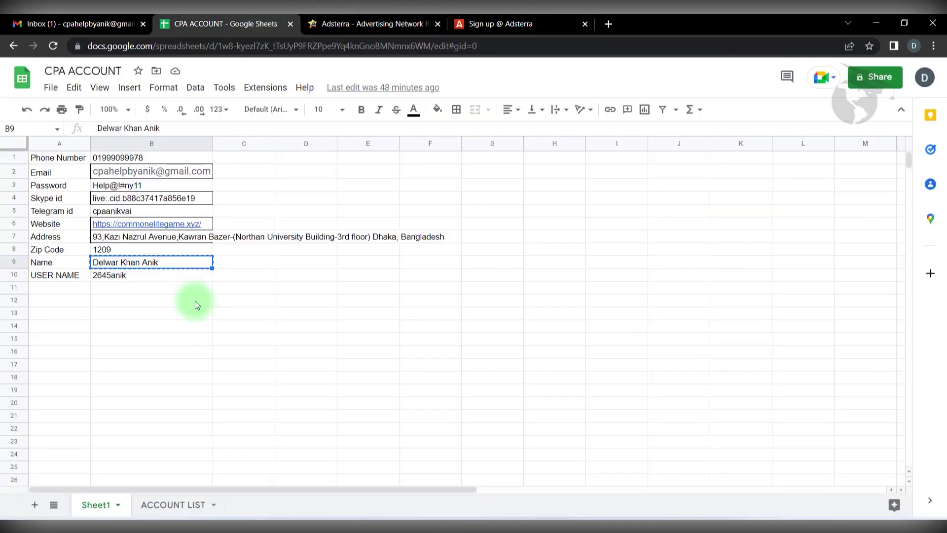
{"action": "left_click", "coordinate": [190, 182]}
{"action": "key", "text": "ctrl+c"}
{"action": "left_click", "coordinate": [498, 23]}
{"action": "left_click", "coordinate": [517, 305]}
{"action": "key", "text": "ctrl+v"}
{"action": "left_click", "coordinate": [654, 414]}
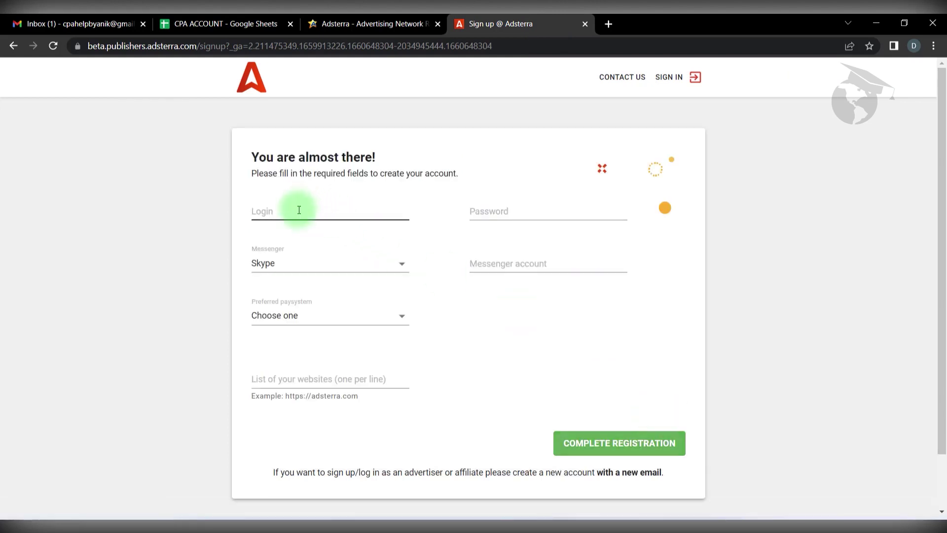
Copy the username from cell B10 of the sheet into the Login field.
{"action": "left_click", "coordinate": [222, 24]}
{"action": "left_click", "coordinate": [212, 267]}
{"action": "left_click", "coordinate": [178, 281]}
{"action": "key", "text": "ctrl+c"}
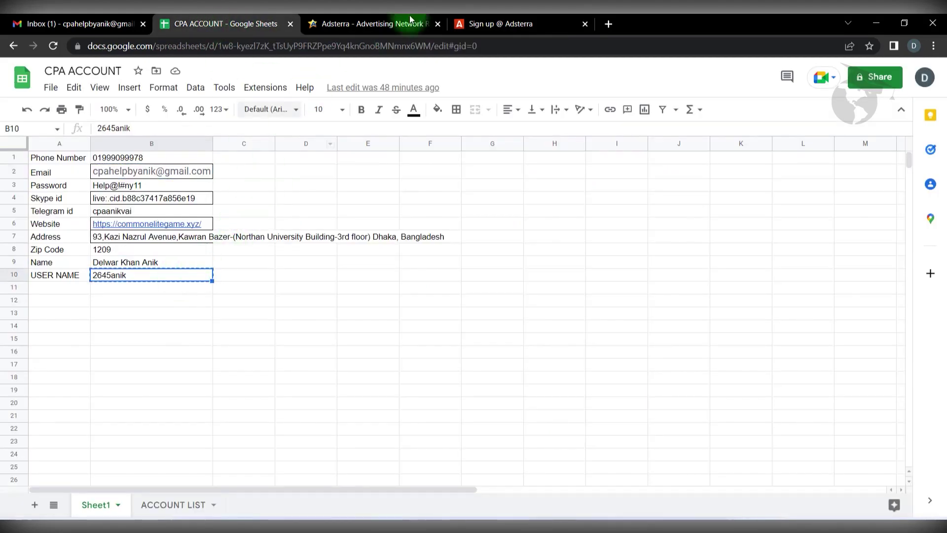
{"action": "left_click", "coordinate": [499, 23]}
{"action": "left_click", "coordinate": [316, 207]}
{"action": "key", "text": "ctrl+v"}
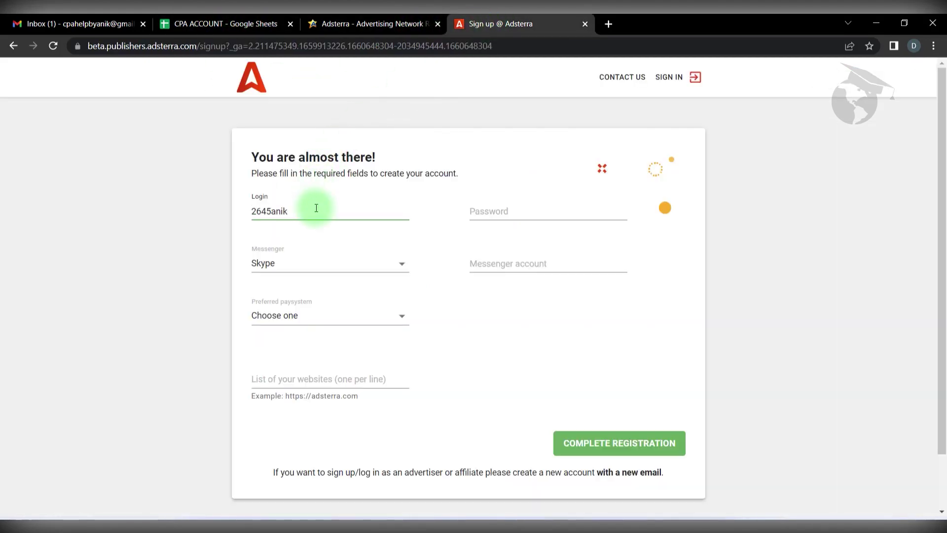
Fill the Password field with the password stored in cell B3.
{"action": "left_click", "coordinate": [216, 21]}
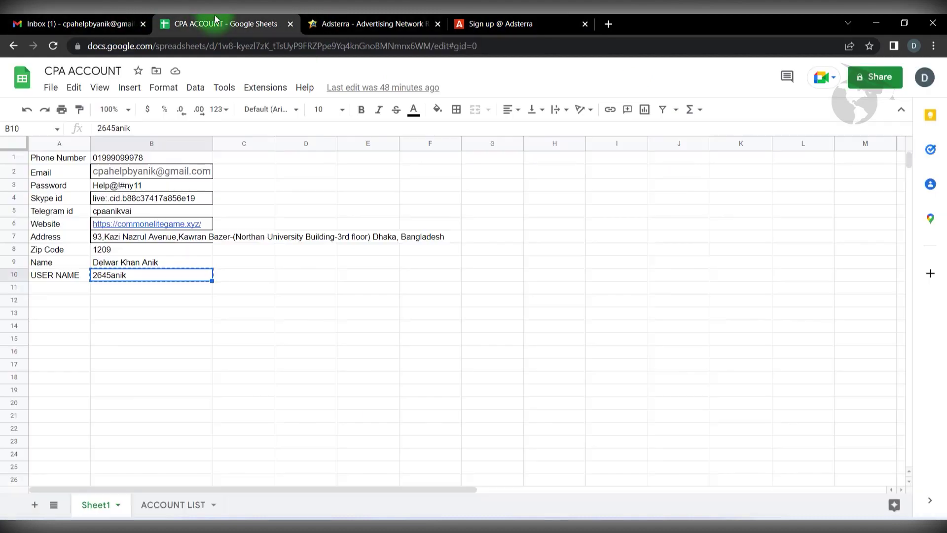
{"action": "left_click", "coordinate": [162, 186]}
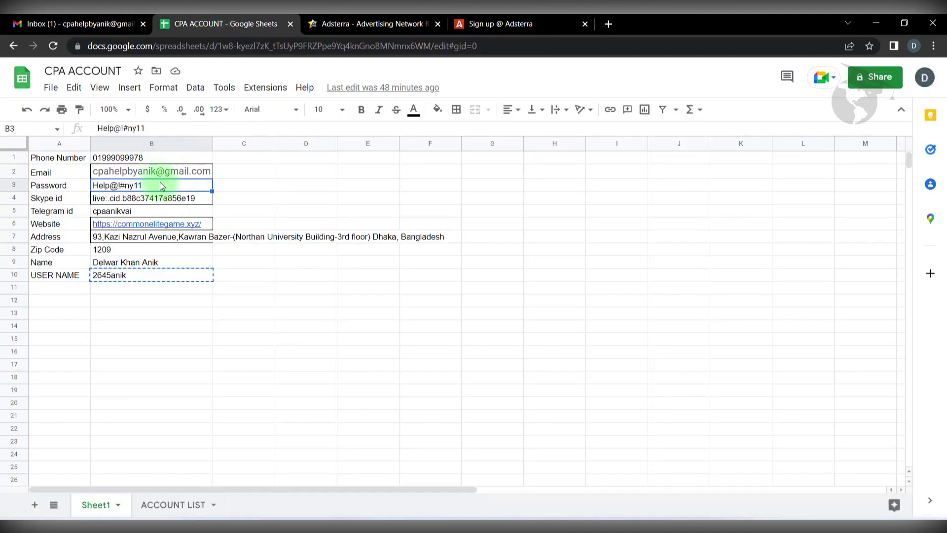
{"action": "left_click", "coordinate": [499, 24]}
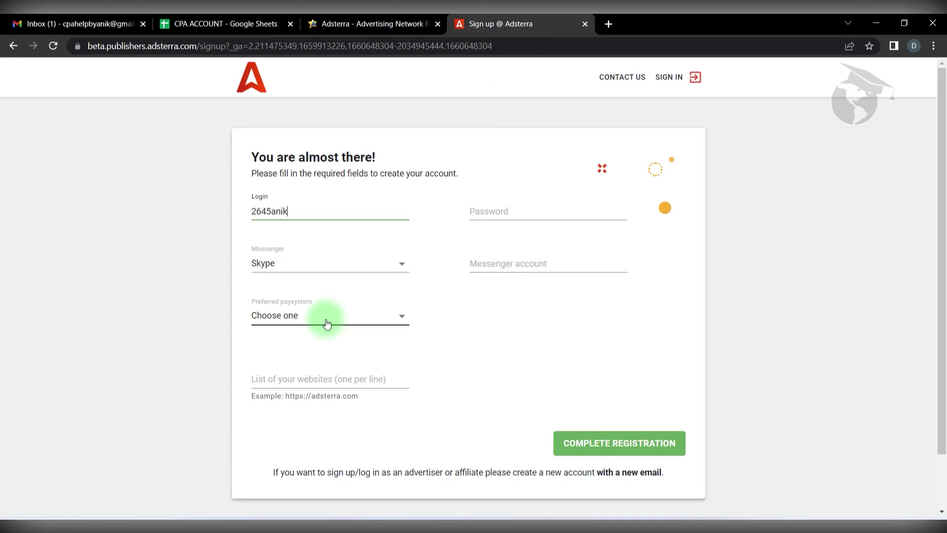
{"action": "left_click", "coordinate": [524, 200]}
{"action": "key", "text": "ctrl+v"}
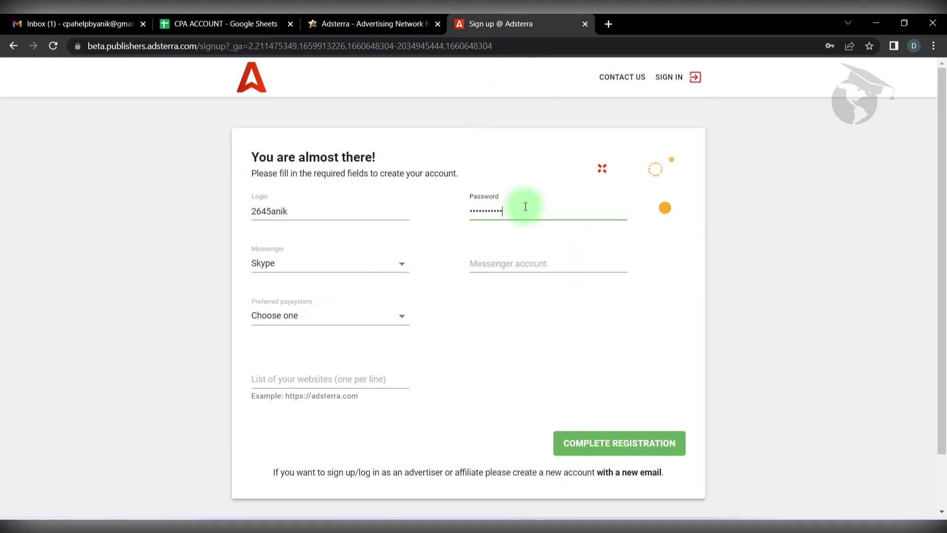
Paste the Skype id from cell B4 into the Messenger account field.
{"action": "left_click", "coordinate": [236, 18]}
{"action": "left_click", "coordinate": [176, 206]}
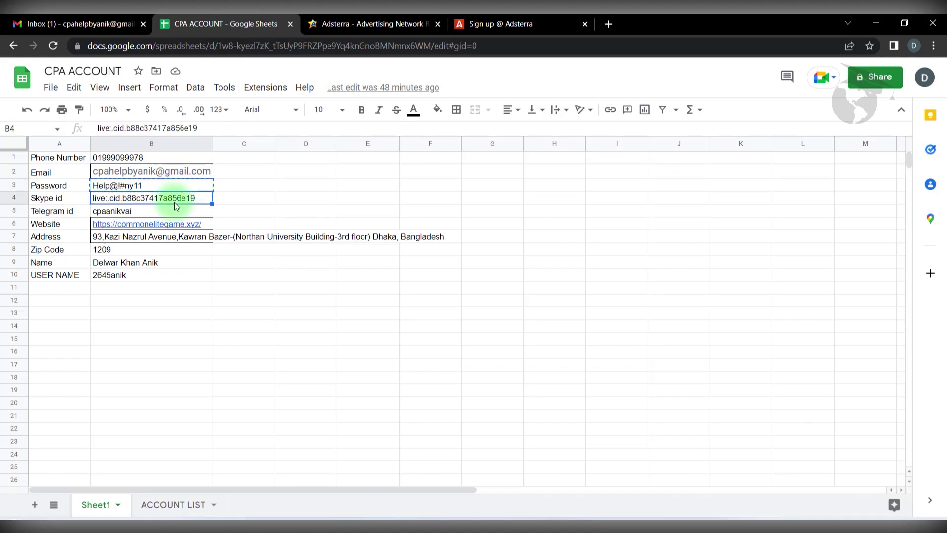
{"action": "left_click", "coordinate": [501, 24]}
{"action": "left_click", "coordinate": [514, 269]}
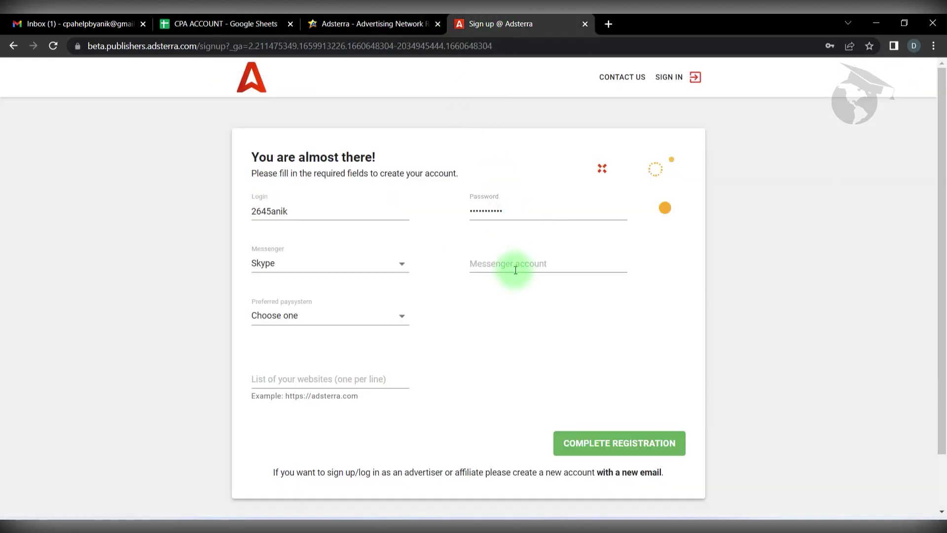
{"action": "key", "text": "ctrl+v"}
{"action": "left_click", "coordinate": [352, 316]}
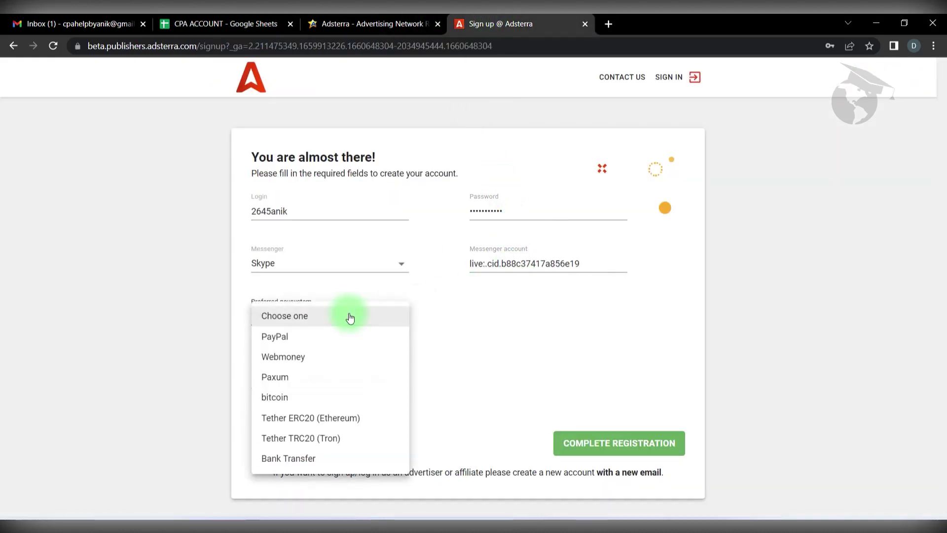
Choose PayPal as the paysystem and paste the sheet's e-mail address as its account e-mail.
{"action": "left_click", "coordinate": [303, 342]}
{"action": "left_click", "coordinate": [506, 322]}
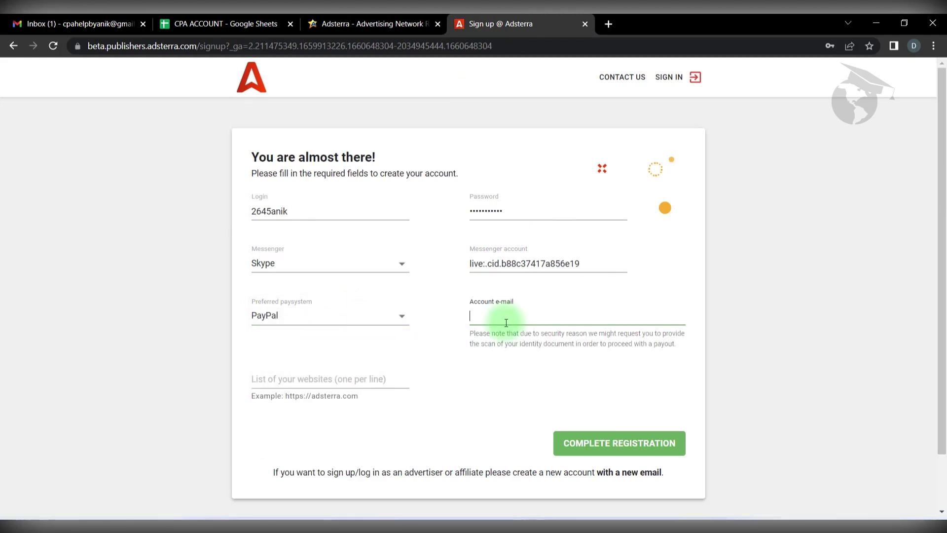
{"action": "left_click", "coordinate": [247, 22]}
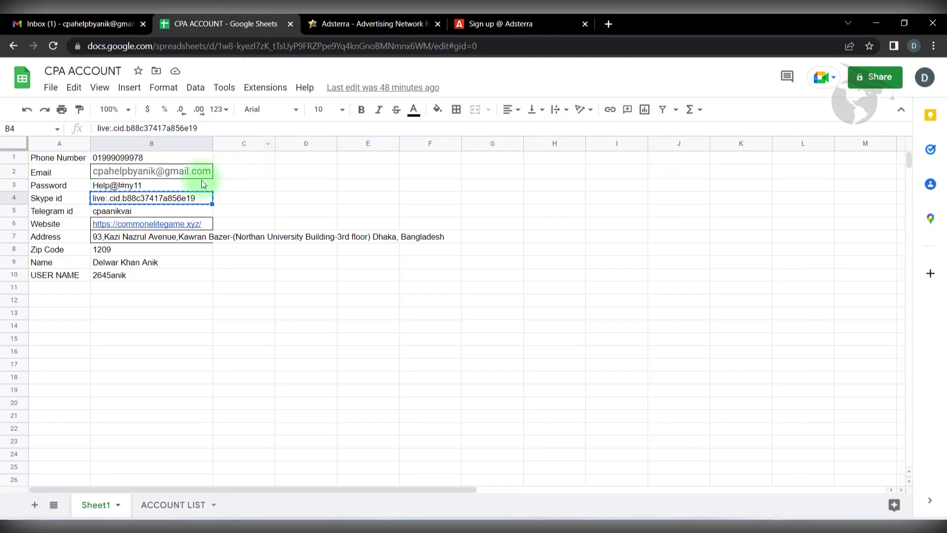
{"action": "left_click", "coordinate": [189, 178]}
{"action": "key", "text": "ctrl+c"}
{"action": "left_click", "coordinate": [486, 22]}
{"action": "left_click", "coordinate": [539, 316]}
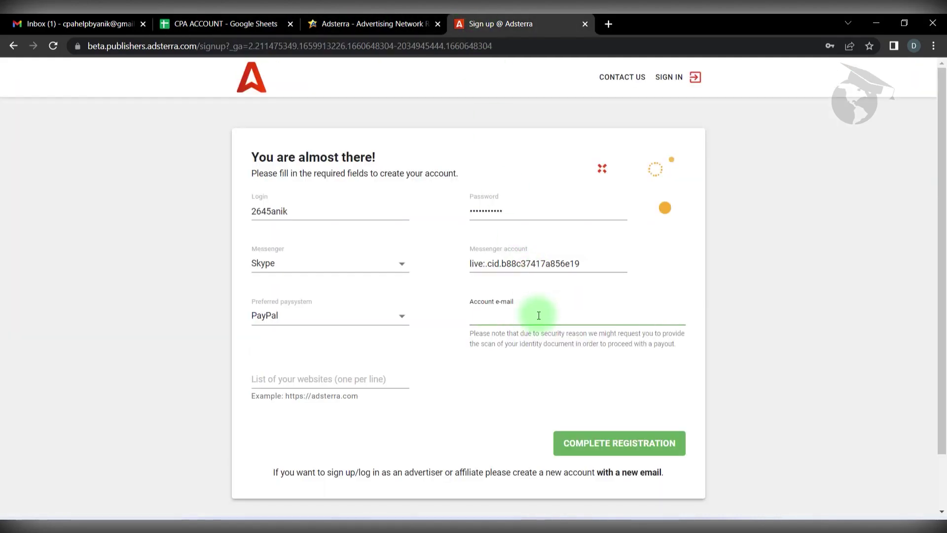
{"action": "key", "text": "ctrl+v"}
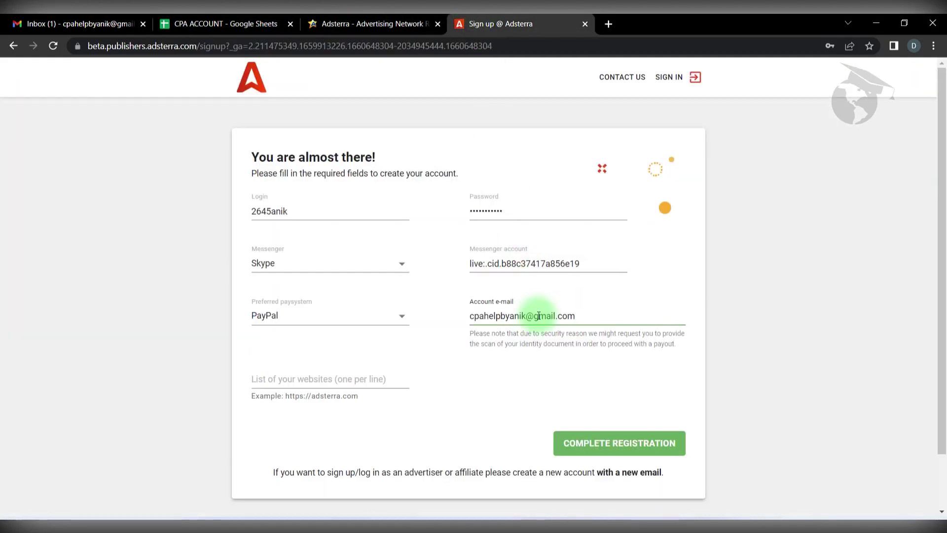
{"action": "left_click", "coordinate": [332, 317]}
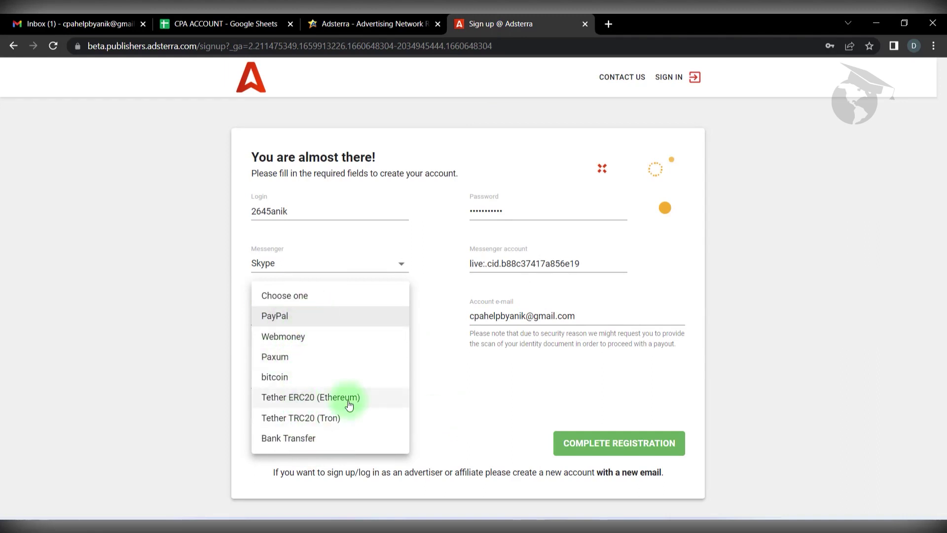
{"action": "left_click", "coordinate": [493, 413]}
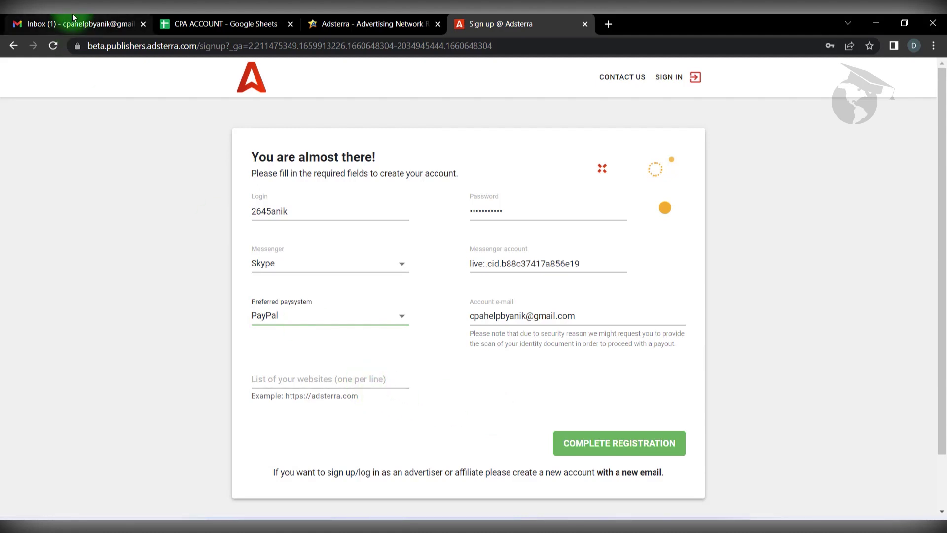
{"action": "left_click", "coordinate": [200, 22]}
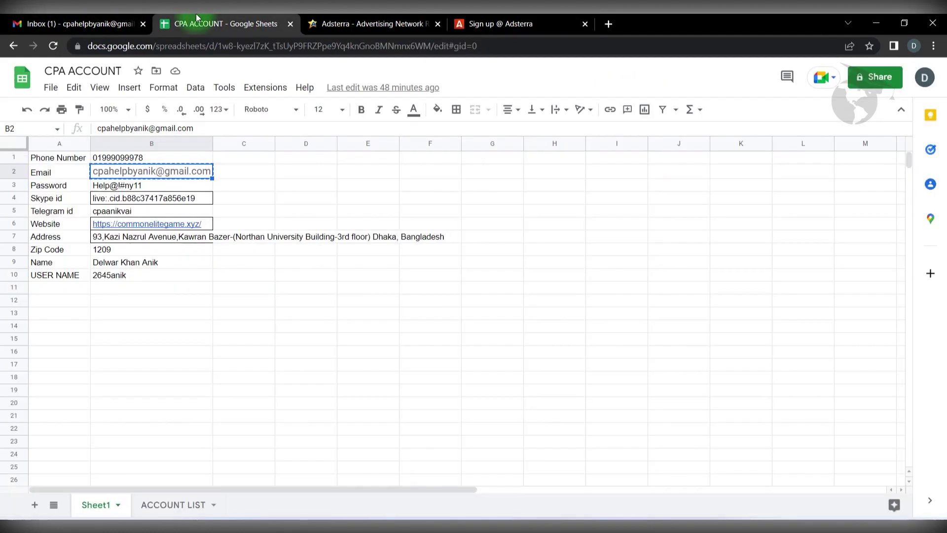
{"action": "left_click", "coordinate": [203, 227]}
{"action": "left_click", "coordinate": [463, 24]}
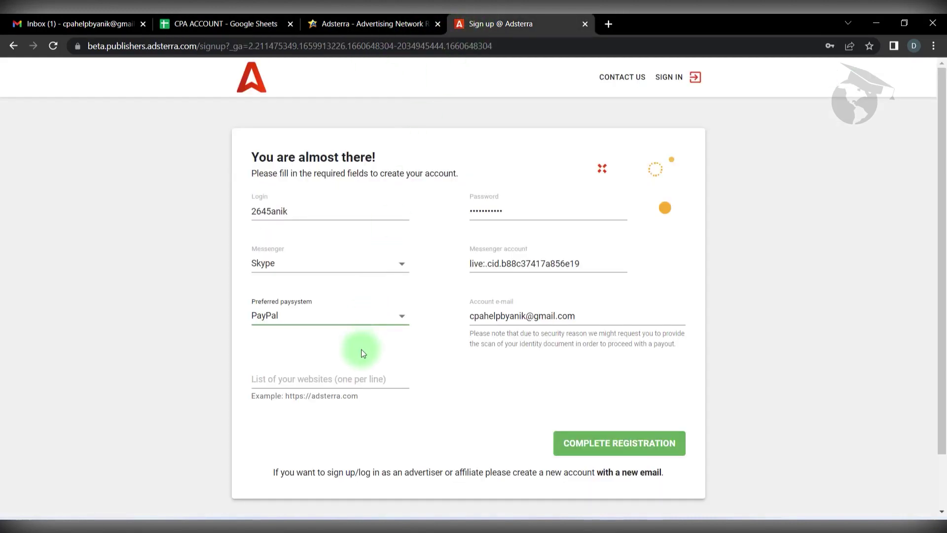
{"action": "left_click", "coordinate": [360, 378]}
{"action": "key", "text": "ctrl+v"}
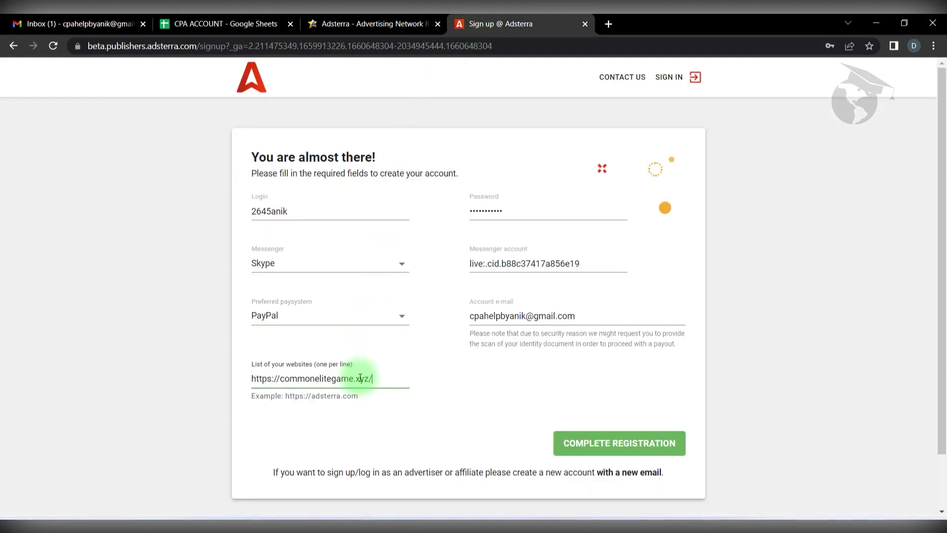
{"action": "left_click", "coordinate": [602, 448]}
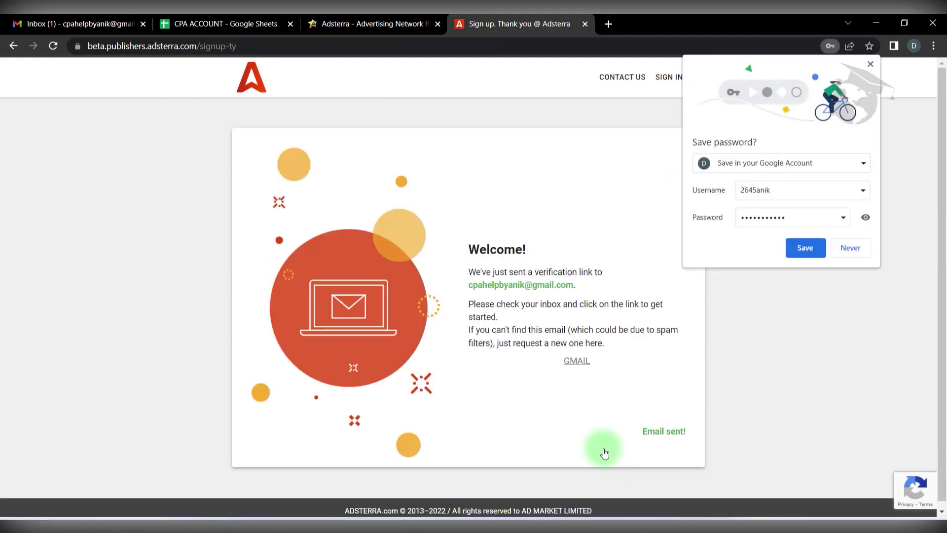
Search Gmail's Promotions, Primary and Spam folders for the Adsterra e-mail, then return to Adsterra's confirmation tab.
{"action": "left_click", "coordinate": [59, 25]}
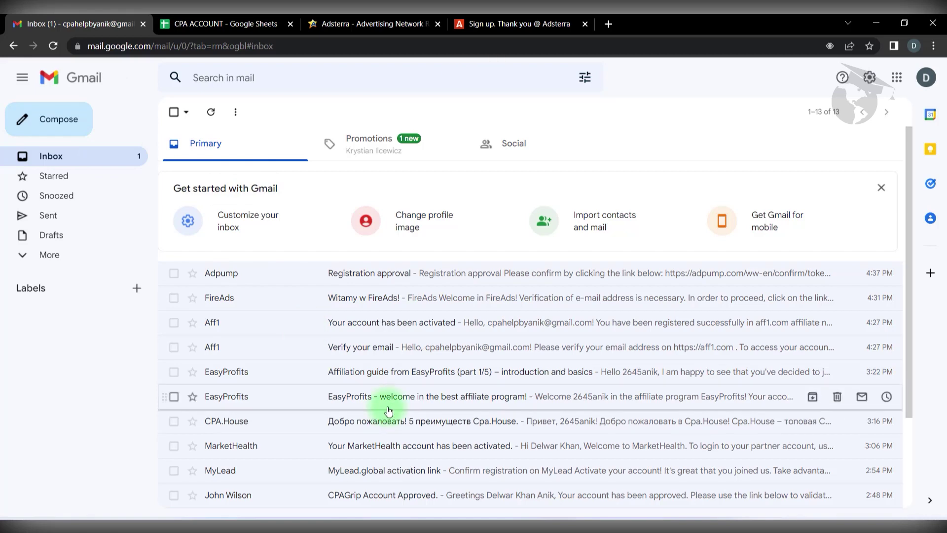
{"action": "left_click", "coordinate": [346, 143]}
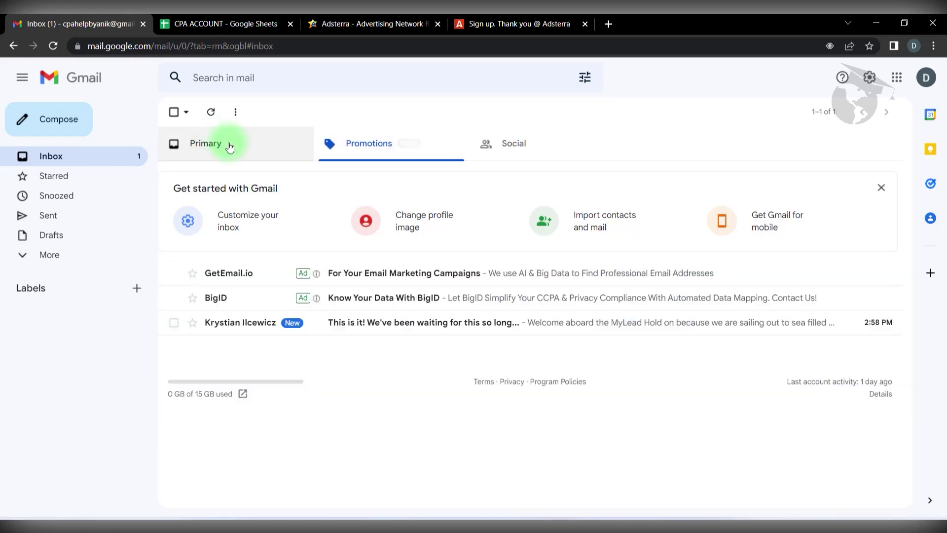
{"action": "left_click", "coordinate": [230, 144]}
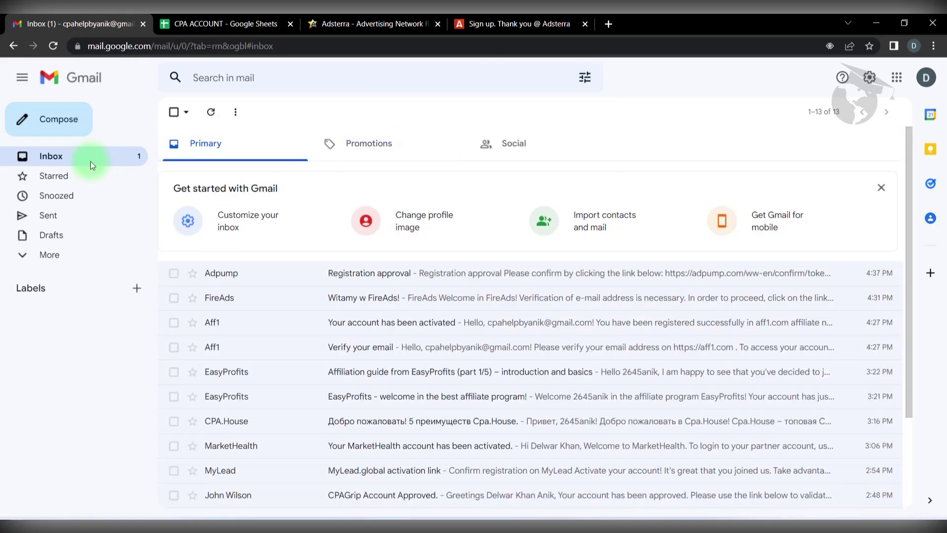
{"action": "scroll", "coordinate": [317, 364], "scroll_direction": "down", "scroll_amount": 5}
{"action": "left_click", "coordinate": [337, 459]}
{"action": "left_click", "coordinate": [123, 157]}
{"action": "left_click", "coordinate": [57, 266]}
{"action": "left_click", "coordinate": [85, 355]}
{"action": "left_click", "coordinate": [70, 159]}
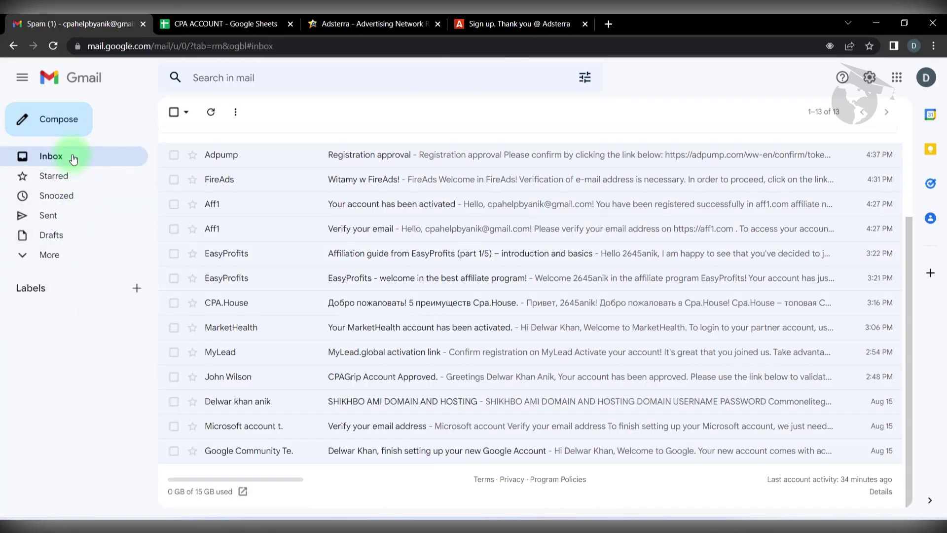
{"action": "left_click", "coordinate": [365, 24]}
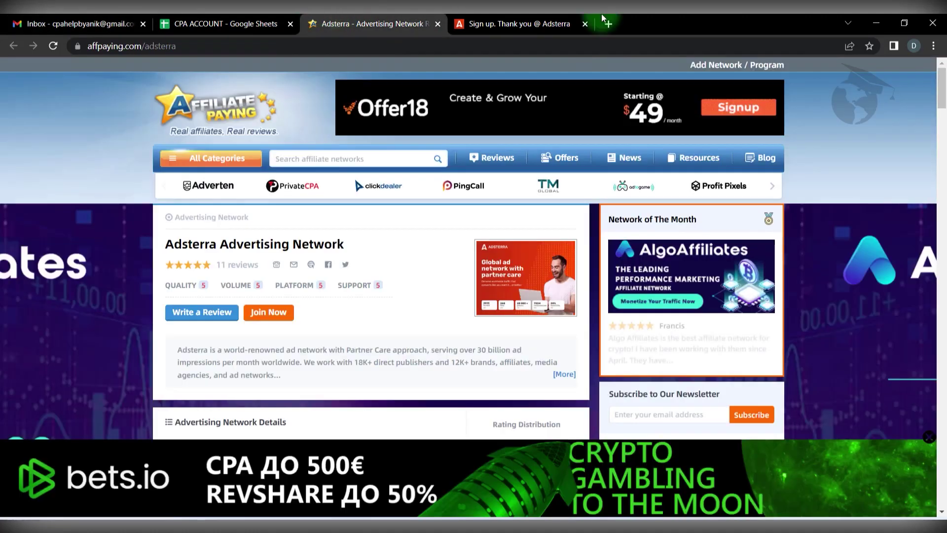
{"action": "left_click", "coordinate": [608, 23]}
{"action": "left_click", "coordinate": [469, 24]}
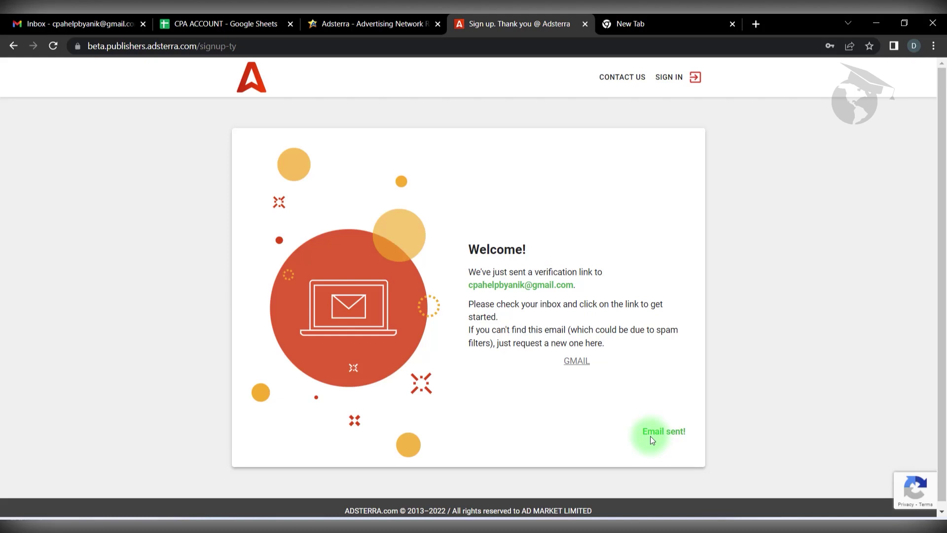
Resend the Adsterra verification e-mail with RESEND, then refresh the Gmail inbox.
{"action": "left_click", "coordinate": [79, 17]}
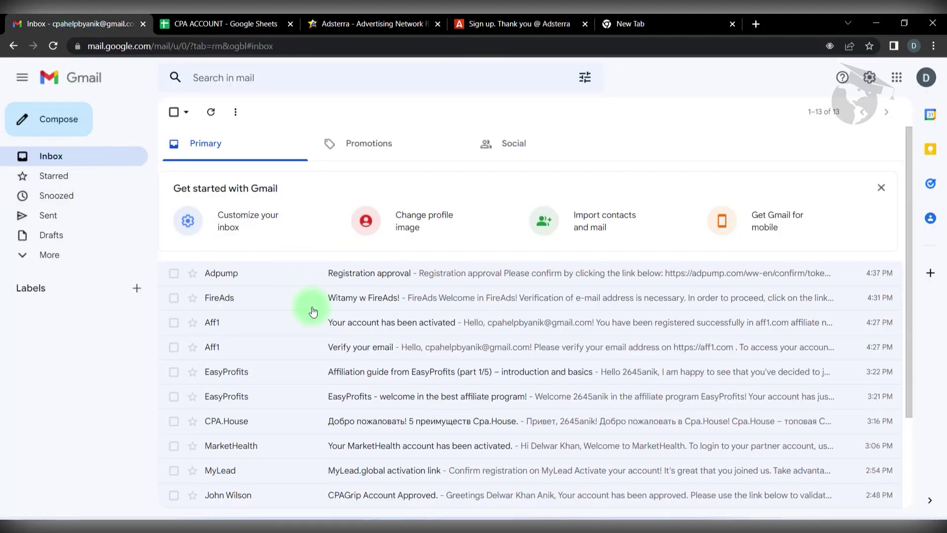
{"action": "left_click", "coordinate": [520, 22]}
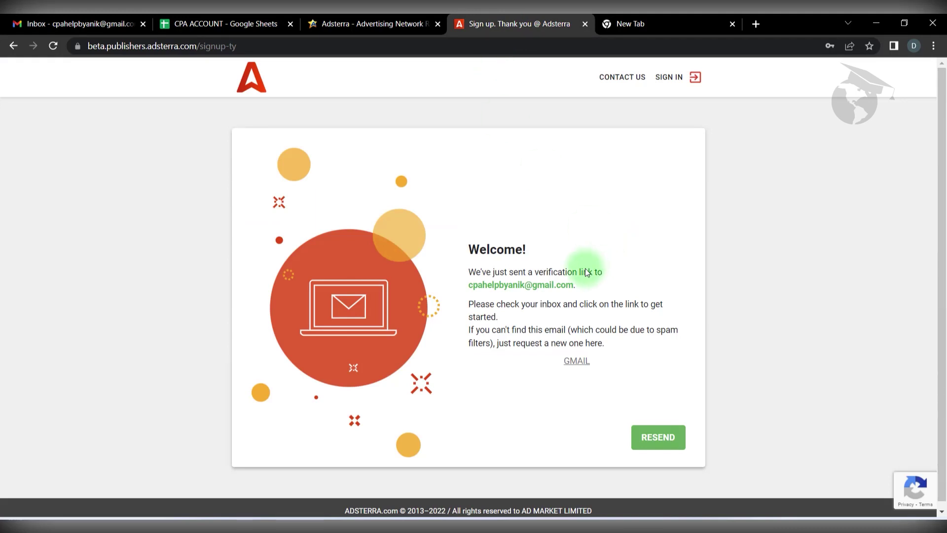
{"action": "left_click", "coordinate": [659, 440]}
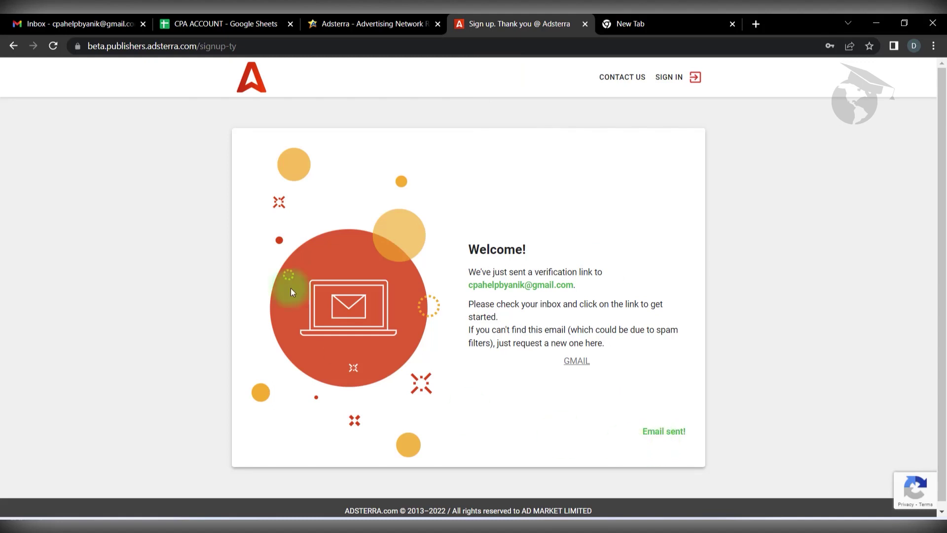
{"action": "left_click", "coordinate": [74, 24]}
{"action": "left_click", "coordinate": [211, 110]}
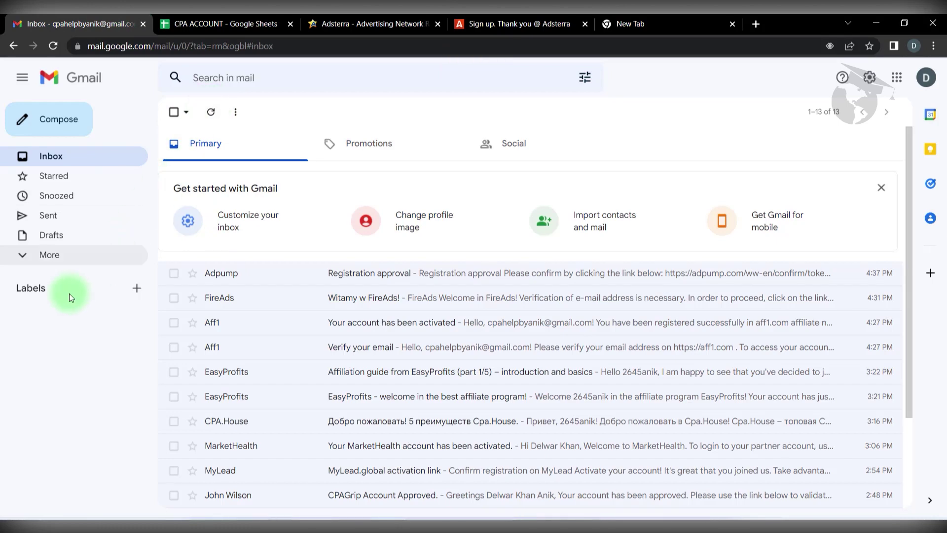
Look through Gmail's Drafts and Spam folders for the Adsterra message, then return to the Inbox.
{"action": "left_click", "coordinate": [49, 236]}
{"action": "left_click", "coordinate": [48, 255]}
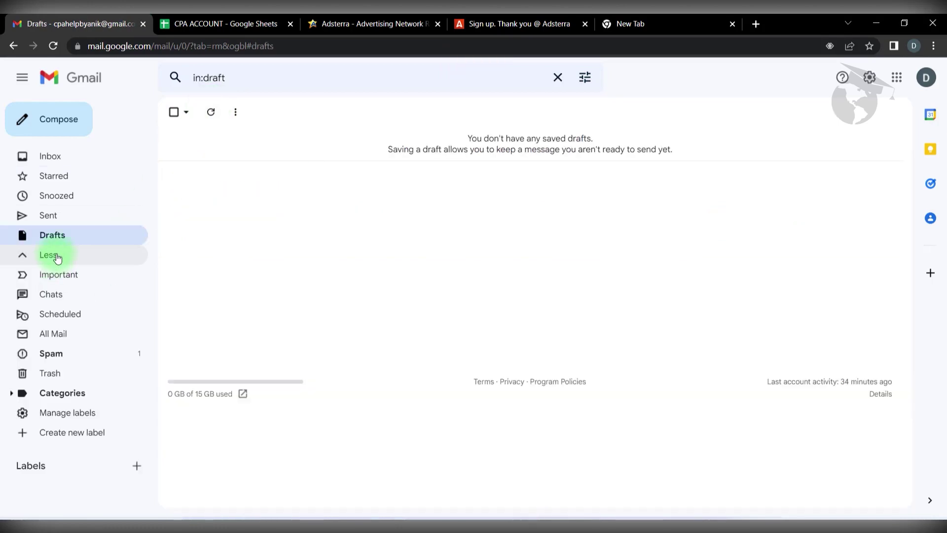
{"action": "left_click", "coordinate": [94, 359]}
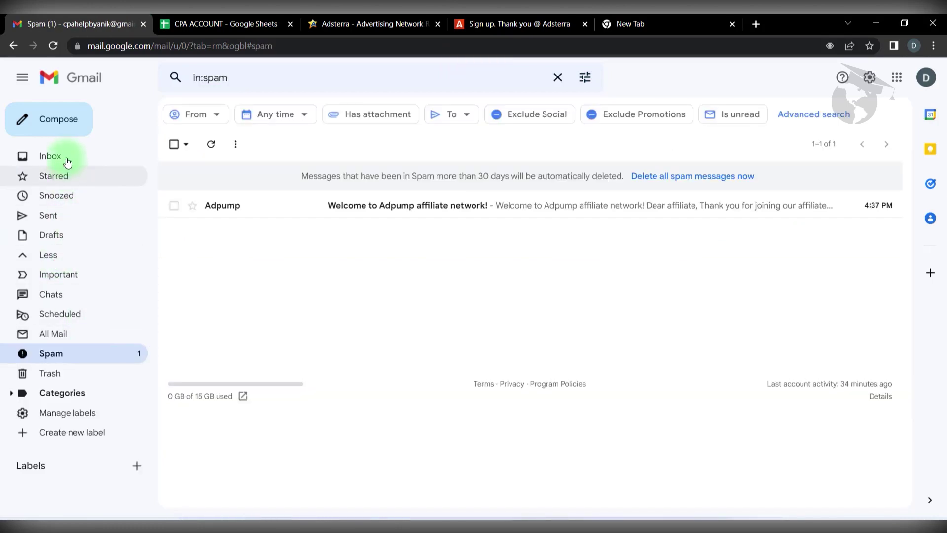
{"action": "left_click", "coordinate": [54, 157]}
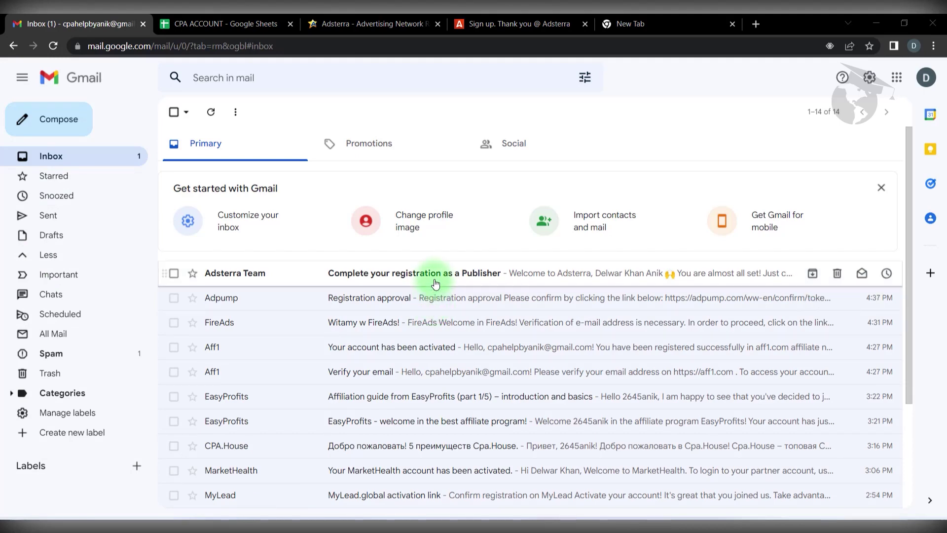
Open the Adsterra registration e-mail and press its Confirm email button.
{"action": "left_click", "coordinate": [435, 283]}
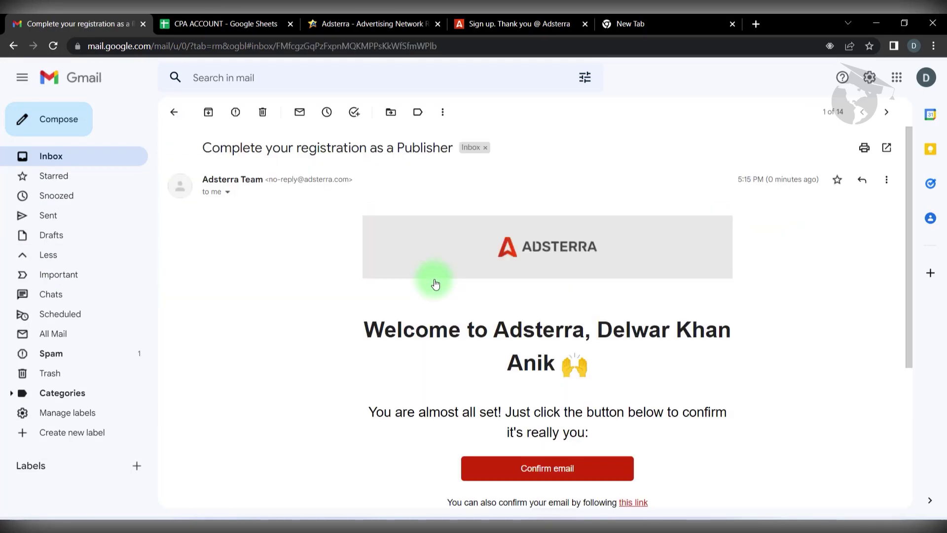
{"action": "scroll", "coordinate": [429, 364], "scroll_direction": "down", "scroll_amount": 1}
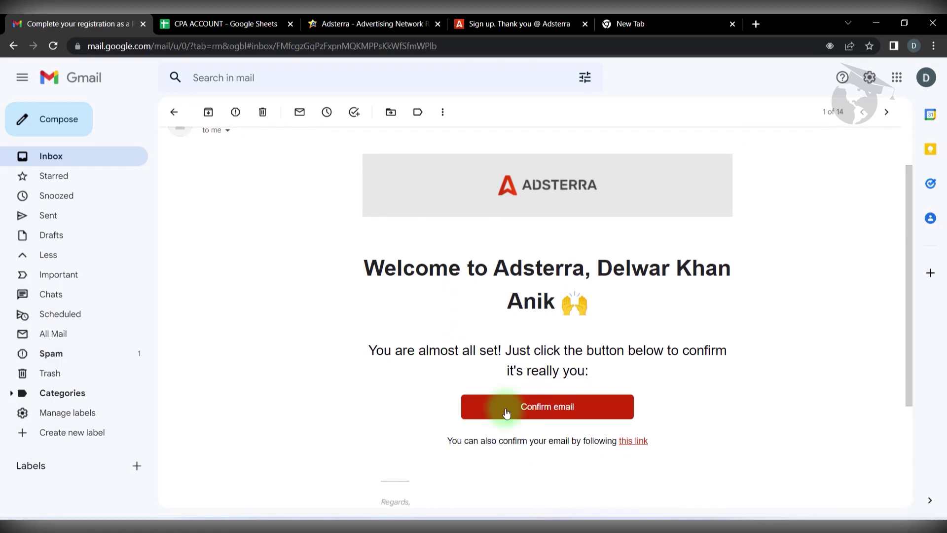
{"action": "left_click", "coordinate": [549, 408]}
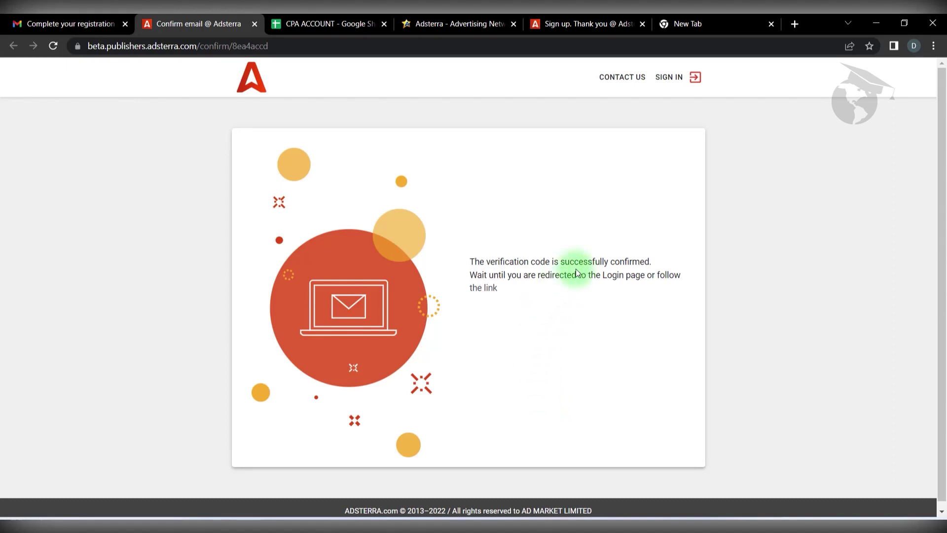
Copy the username from cell B10 of the sheet into the sign-in Login field.
{"action": "left_click", "coordinate": [494, 246]}
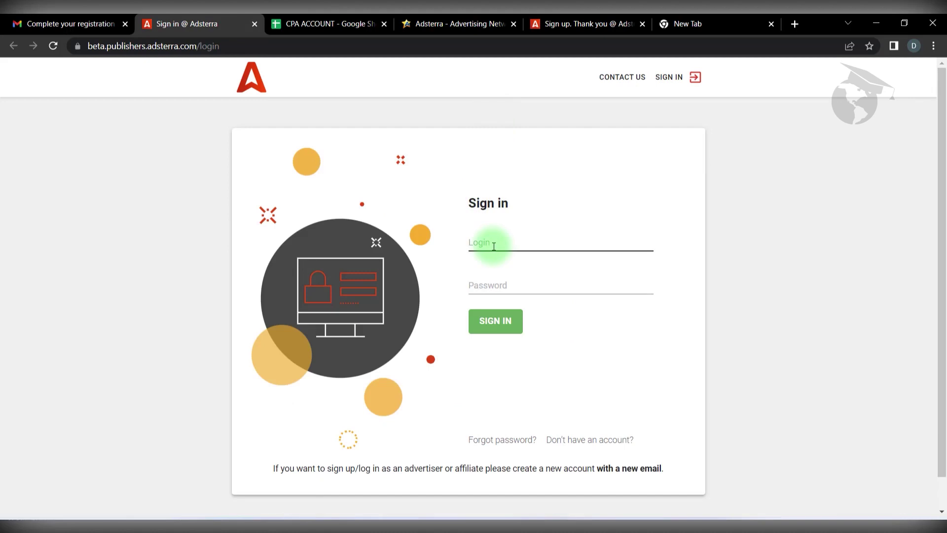
{"action": "left_click", "coordinate": [494, 246]}
{"action": "left_click", "coordinate": [279, 22]}
{"action": "left_click", "coordinate": [148, 262]}
{"action": "left_click", "coordinate": [138, 214]}
{"action": "left_click", "coordinate": [145, 280]}
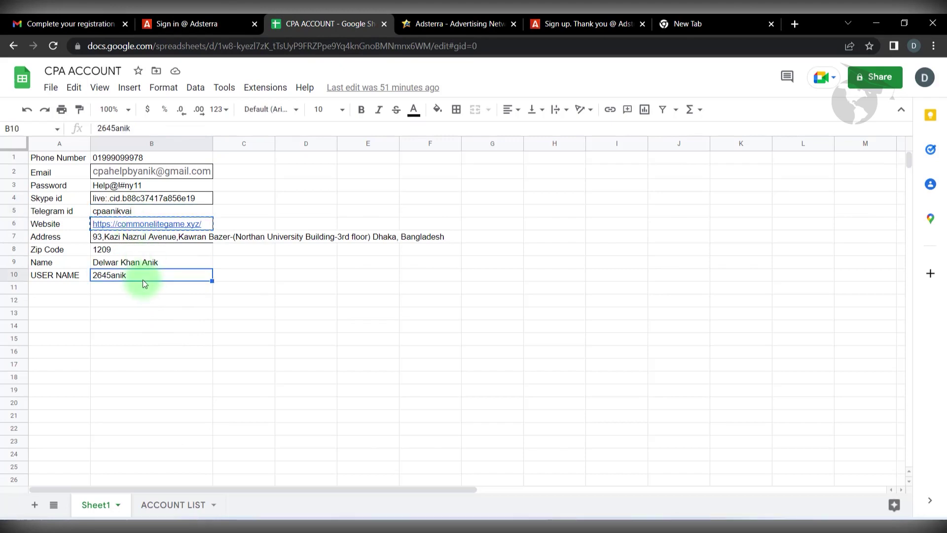
{"action": "key", "text": "ctrl+c"}
{"action": "left_click", "coordinate": [455, 22]}
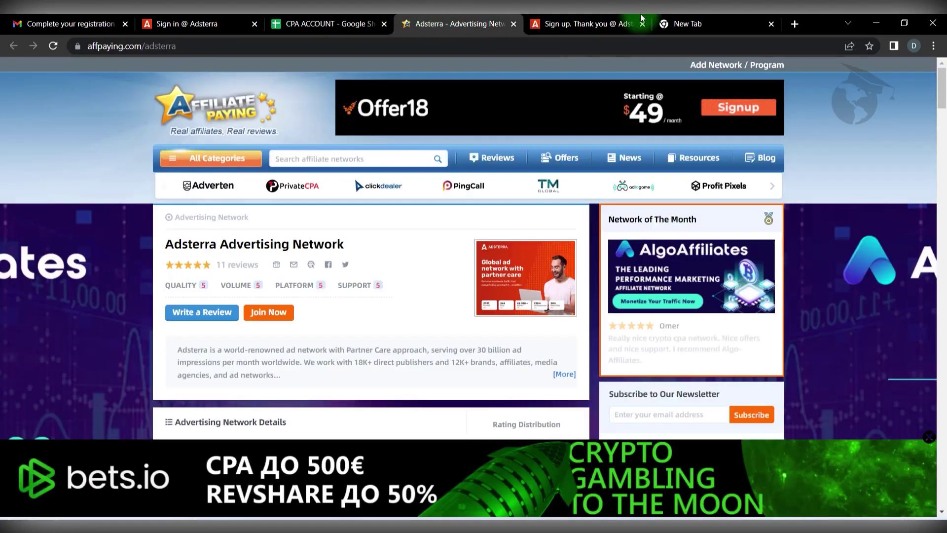
{"action": "left_click", "coordinate": [186, 24]}
{"action": "key", "text": "ctrl+v"}
Paste the password from cell B3 into Password and sign in.
{"action": "left_click", "coordinate": [329, 25]}
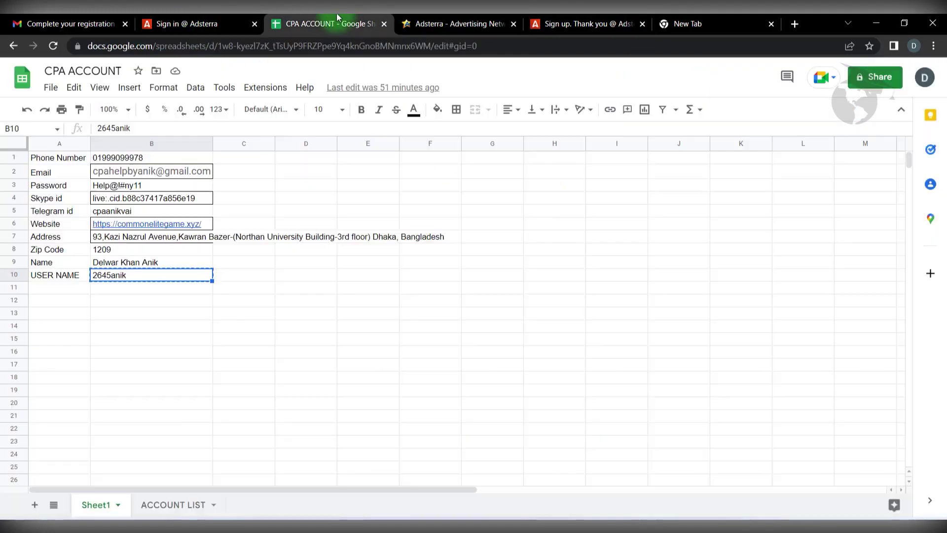
{"action": "left_click", "coordinate": [182, 190]}
{"action": "key", "text": "ctrl+c"}
{"action": "left_click", "coordinate": [186, 24]}
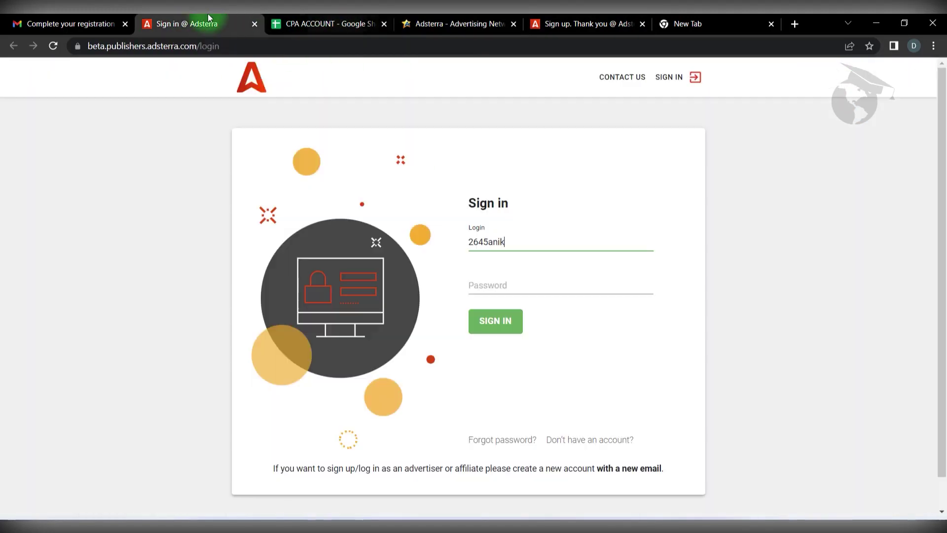
{"action": "left_click", "coordinate": [519, 294]}
{"action": "key", "text": "ctrl+v"}
{"action": "left_click", "coordinate": [508, 322]}
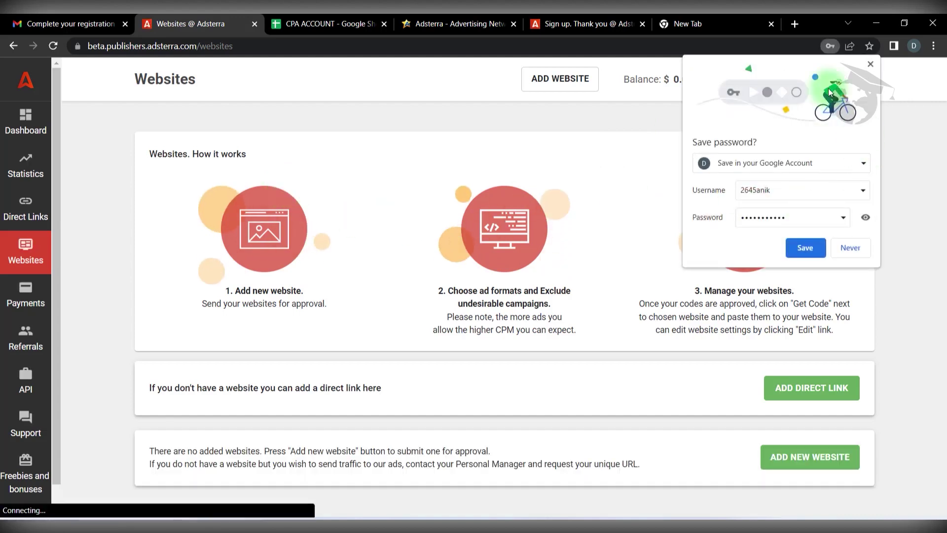
Dismiss the save-password bubble, go to Direct Links in the sidebar, and close the support chat.
{"action": "left_click", "coordinate": [870, 64]}
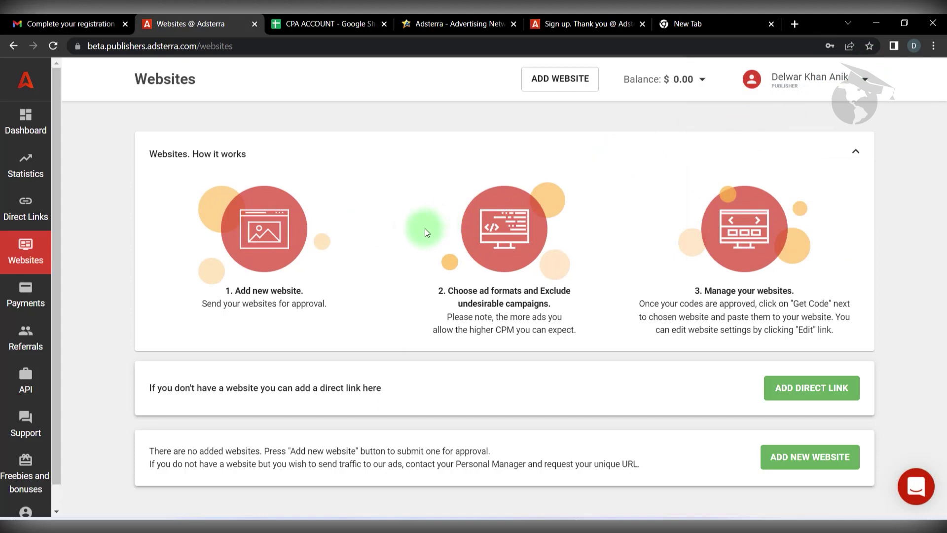
{"action": "scroll", "coordinate": [22, 296], "scroll_direction": "down", "scroll_amount": 1}
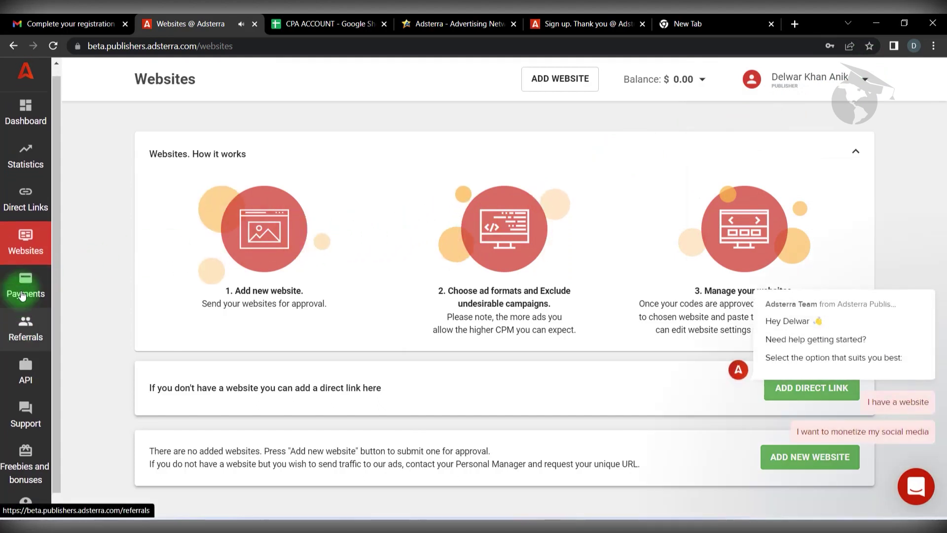
{"action": "scroll", "coordinate": [22, 295], "scroll_direction": "up", "scroll_amount": 1}
{"action": "left_click", "coordinate": [25, 211]}
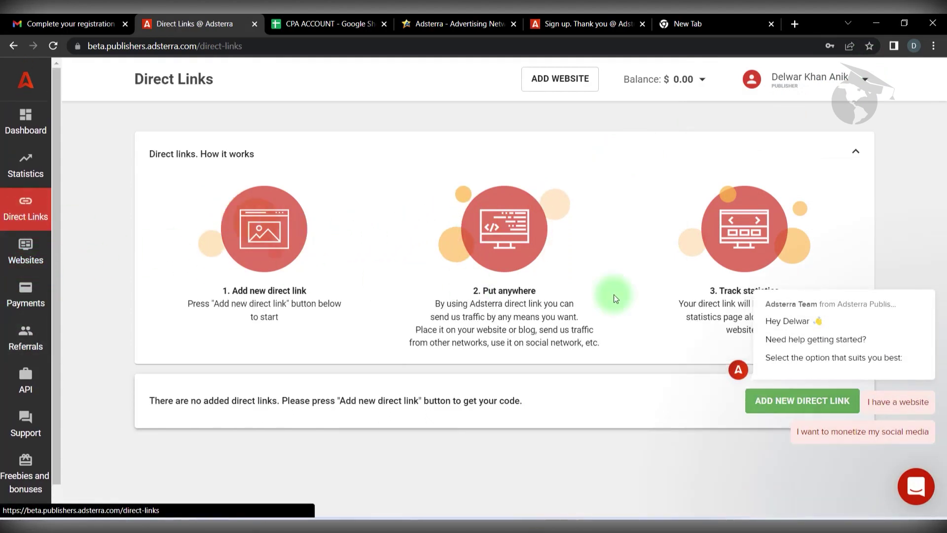
{"action": "mouse_move", "coordinate": [900, 323]}
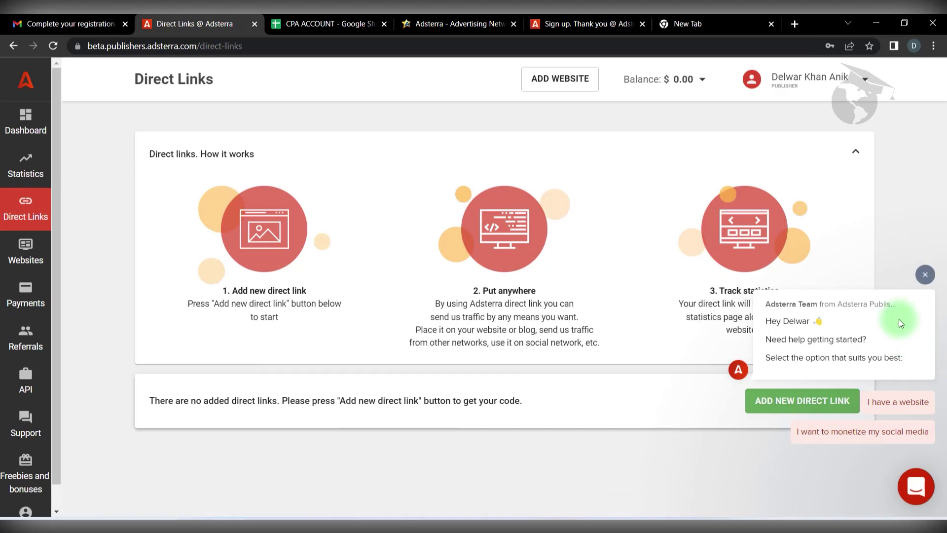
{"action": "left_click", "coordinate": [924, 275]}
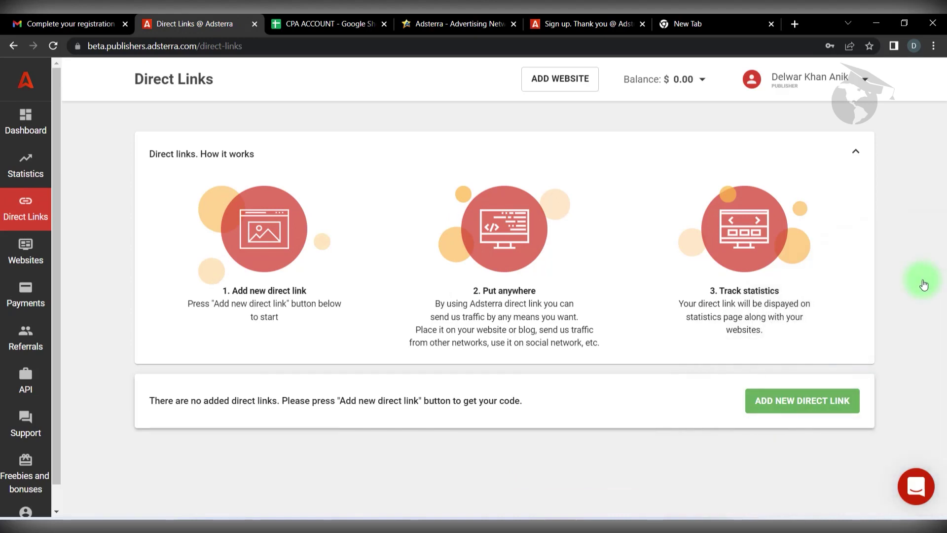
{"action": "left_click", "coordinate": [828, 402]}
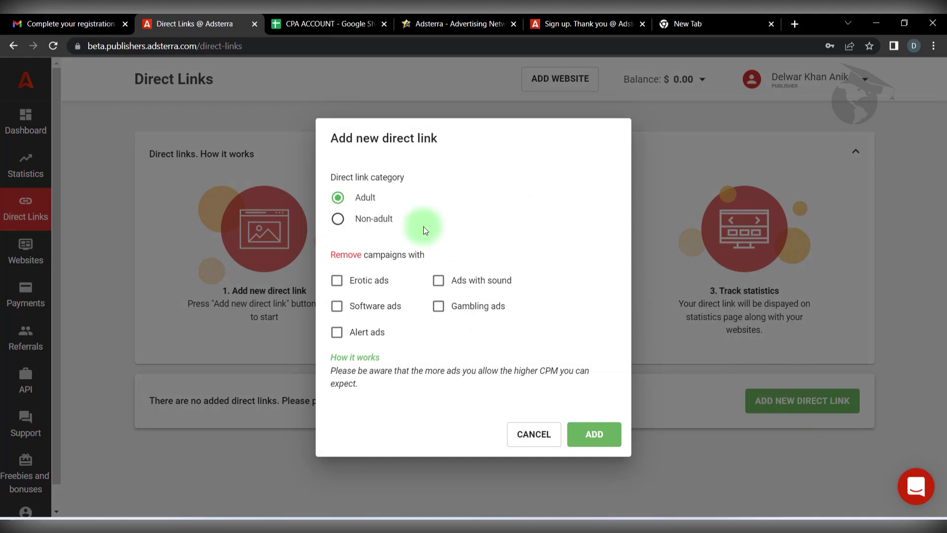
{"action": "left_click", "coordinate": [384, 217]}
{"action": "left_click", "coordinate": [373, 306]}
{"action": "left_click", "coordinate": [439, 306]}
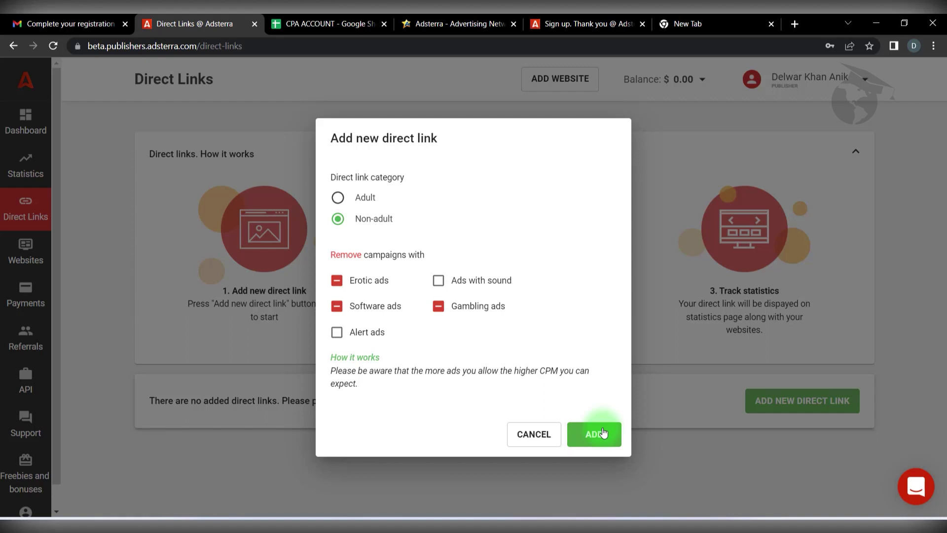
{"action": "left_click", "coordinate": [534, 440]}
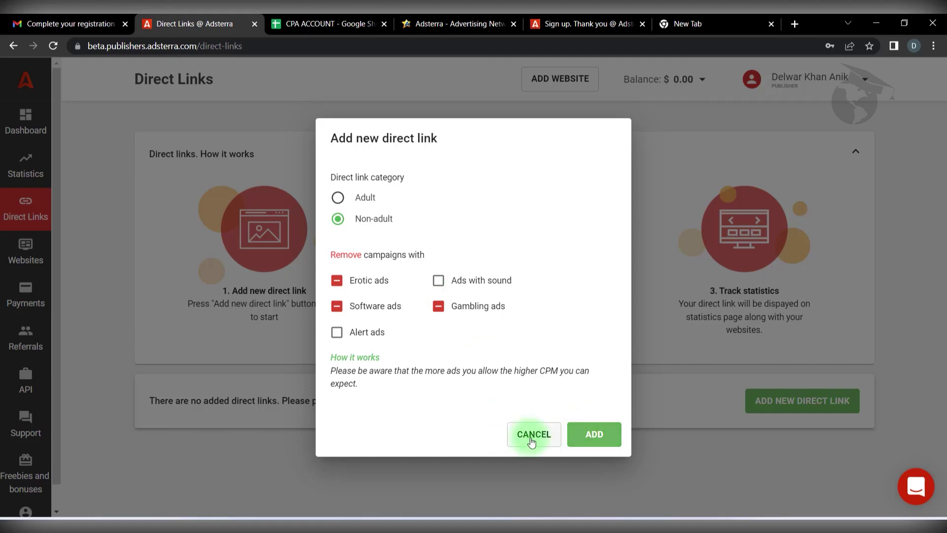